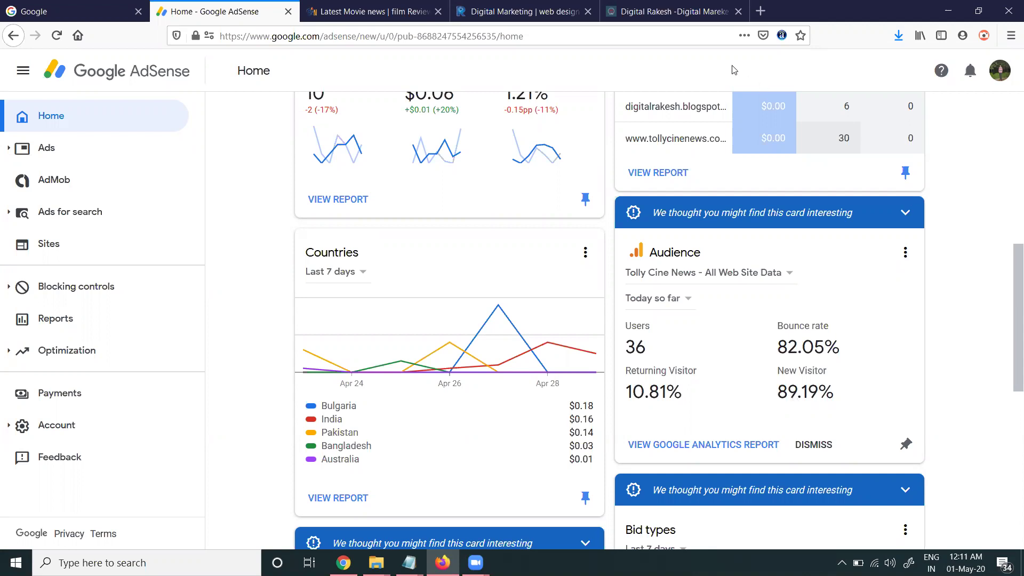
- Open the Sites page from the AdSense left navigation menu
left_click(85, 254)
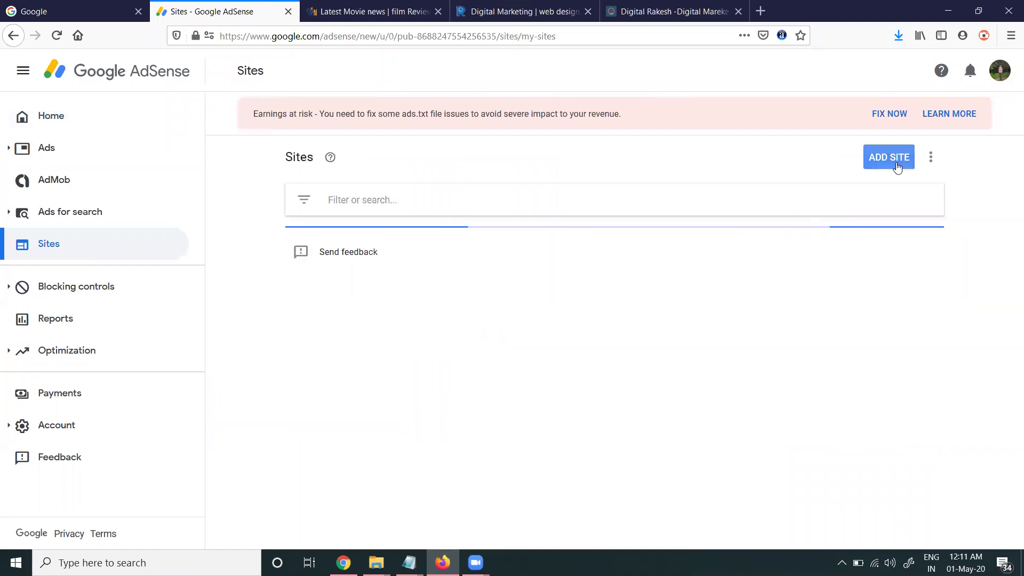
left_click(893, 160)
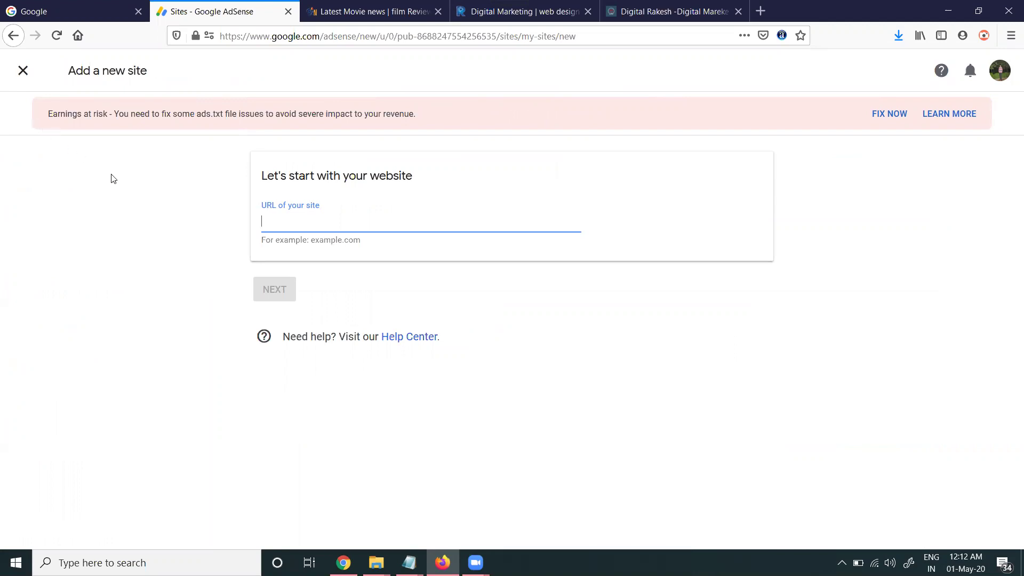
left_click(25, 76)
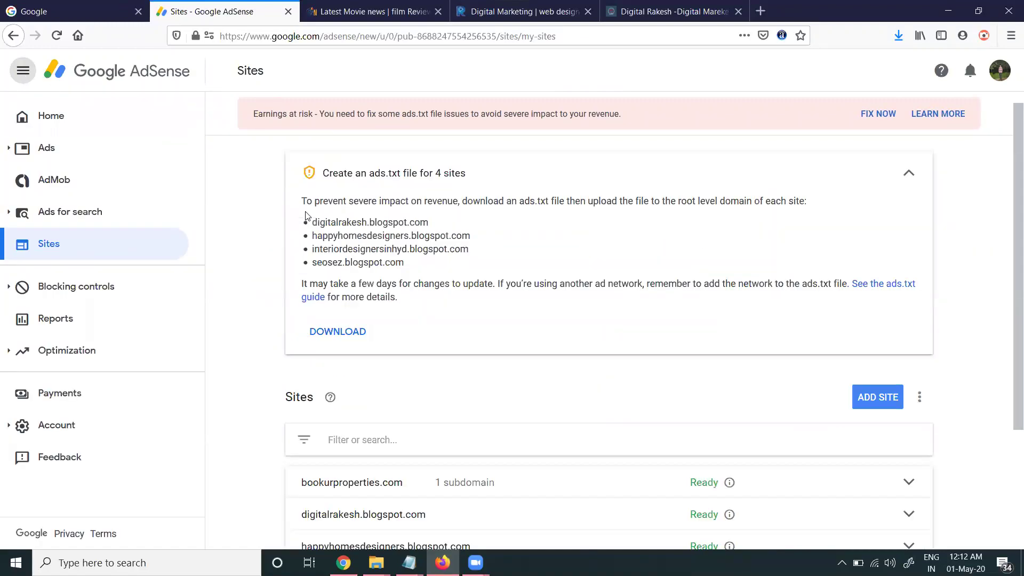
scroll(329, 297, "down", 3)
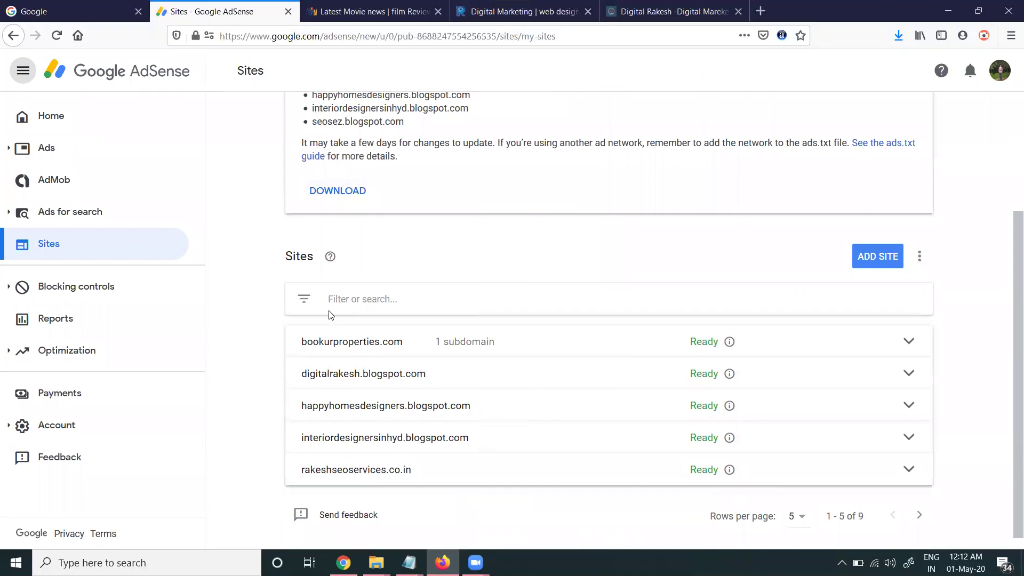
left_click(445, 339)
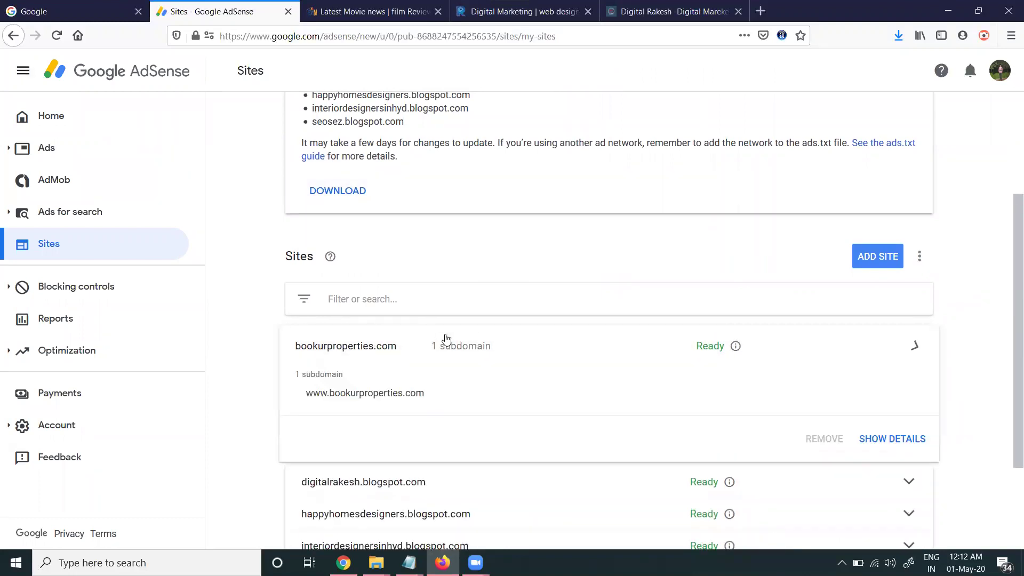
scroll(521, 317, "down", 2)
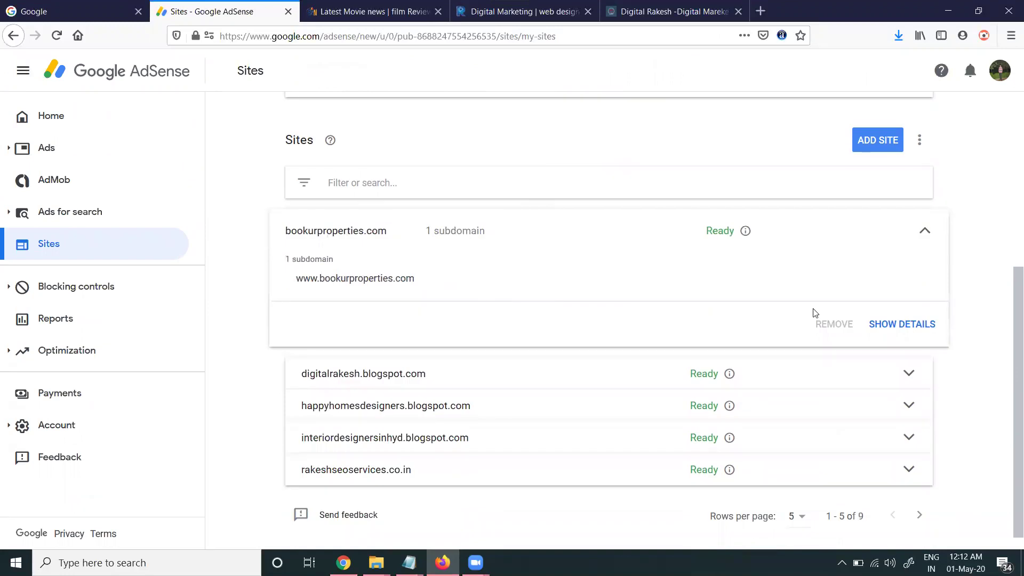
left_click(902, 323)
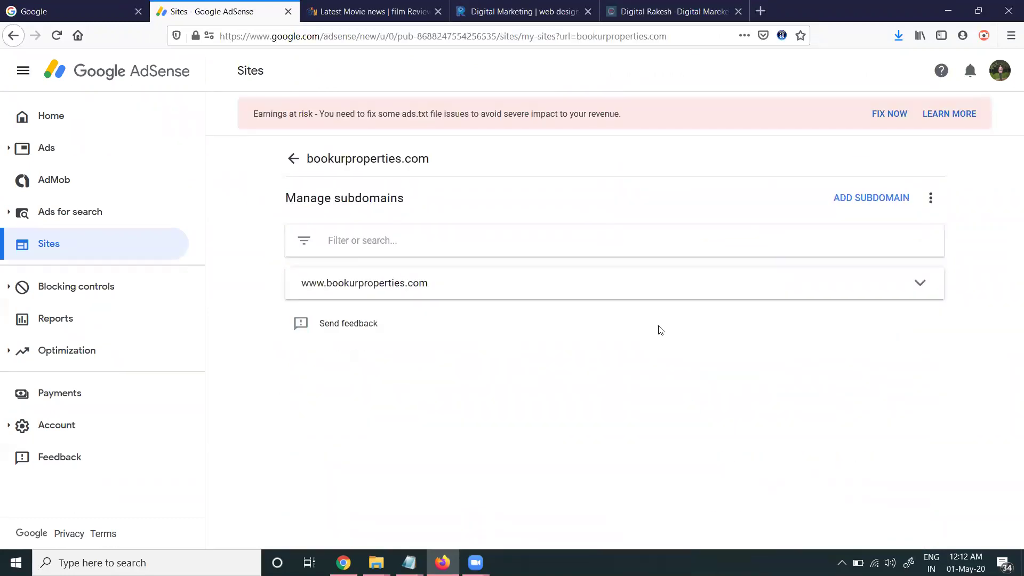
left_click(490, 293)
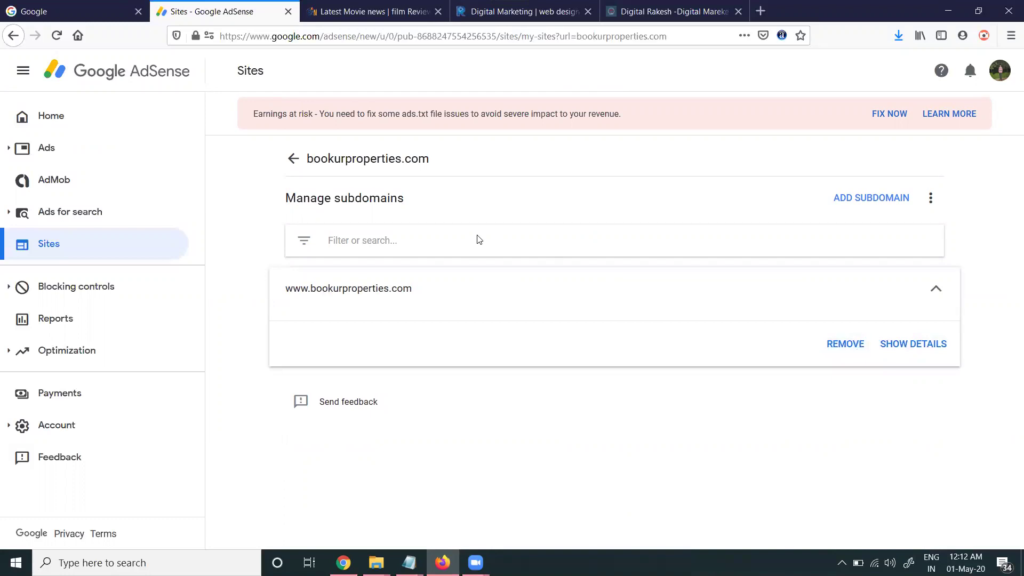
- Go back to the sites list and expand the digitalrakesh.blogspot.com entry
left_click(293, 158)
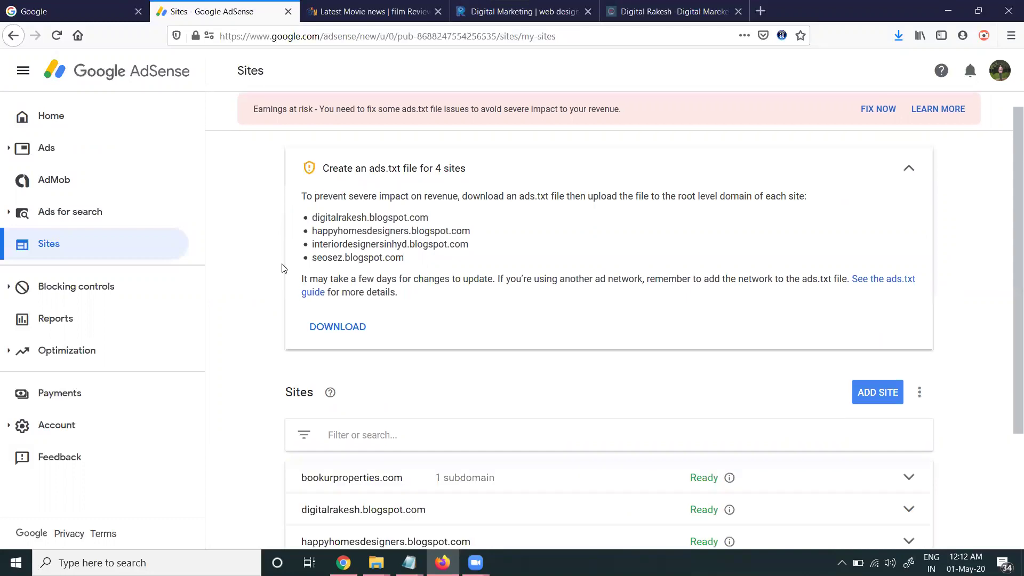
scroll(283, 264, "down", 3)
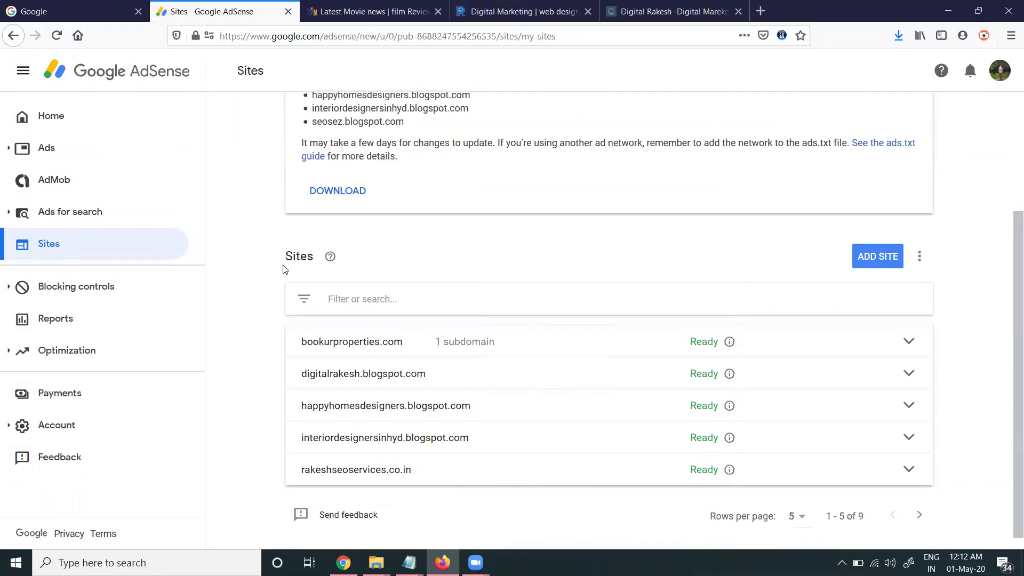
left_click(908, 373)
scroll(903, 373, "down", 1)
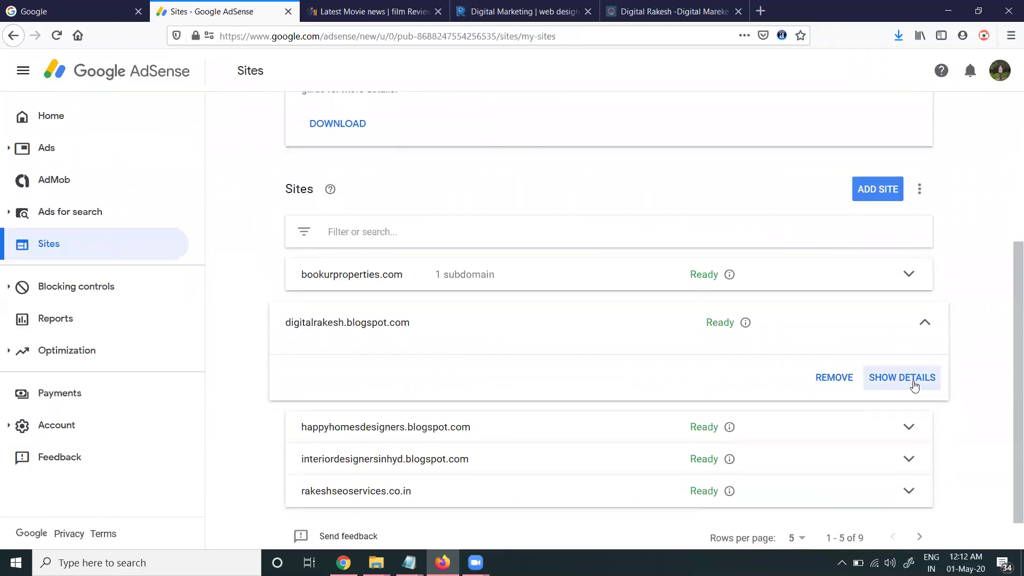
- Start a new subdomain for digitalrakesh.blogspot.com and copy the blog's web address from its tab
left_click(913, 380)
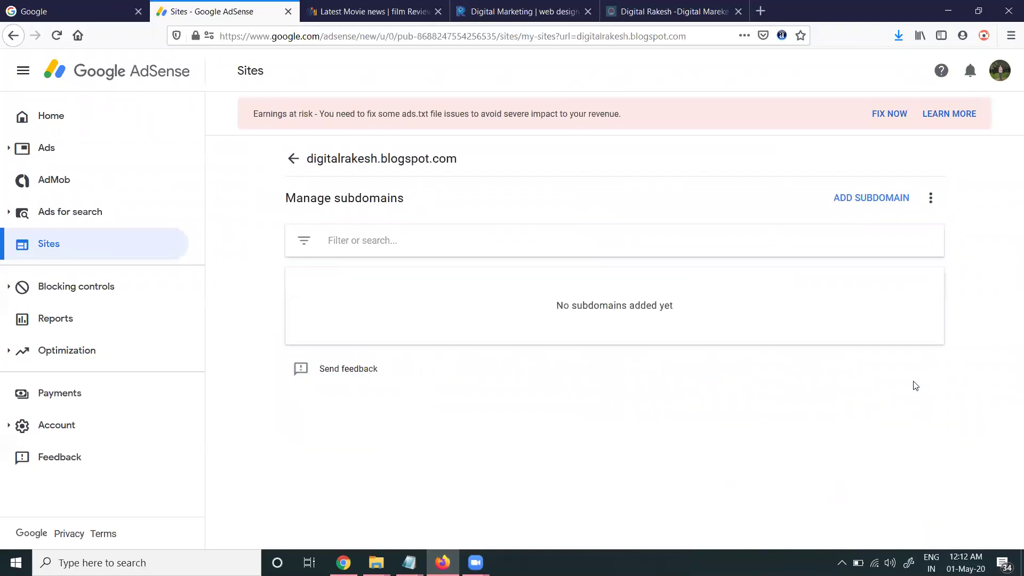
left_click(882, 205)
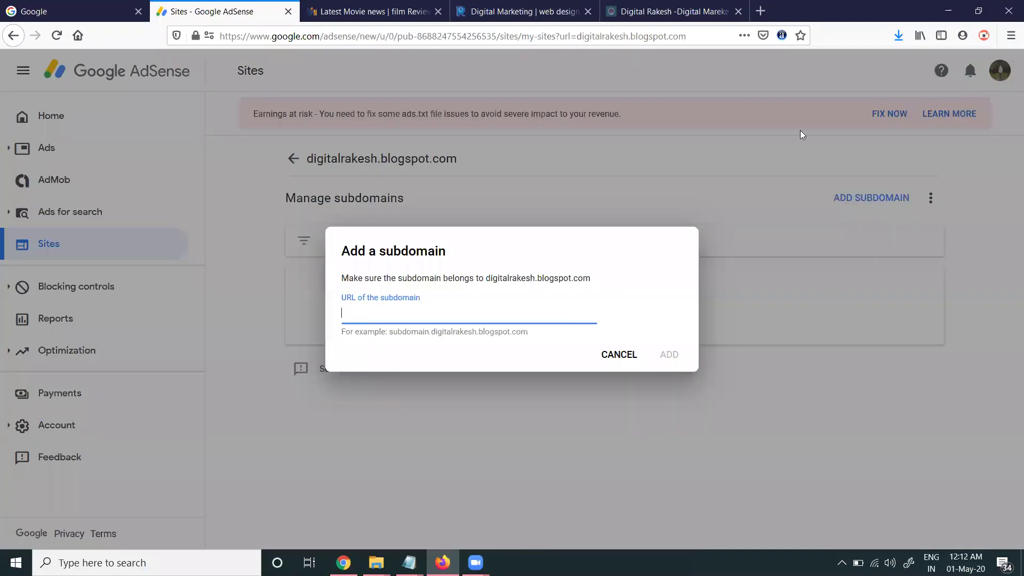
left_click(669, 11)
left_click(235, 36)
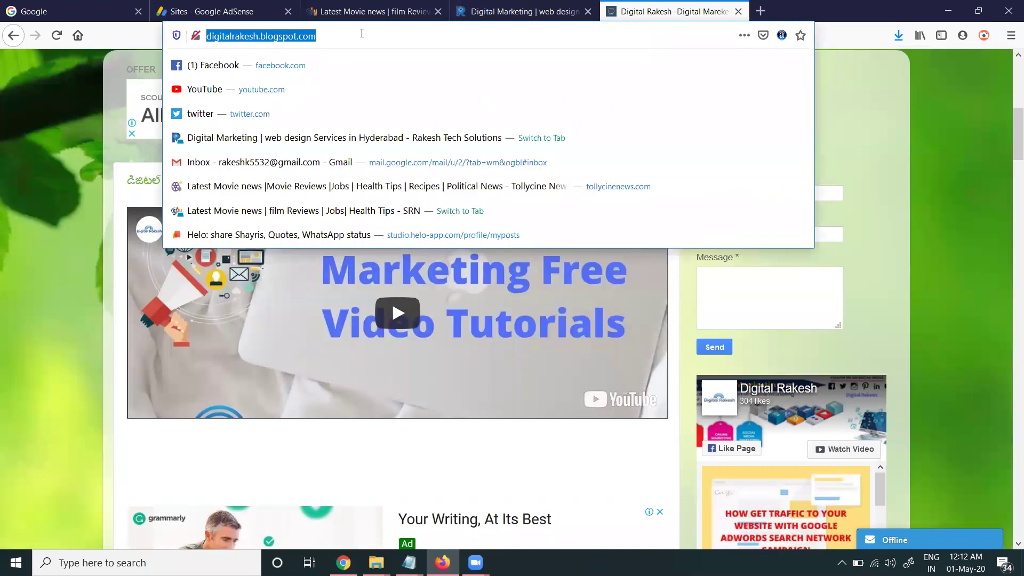
type("digitalrakesh.b")
key("ctrl+a")
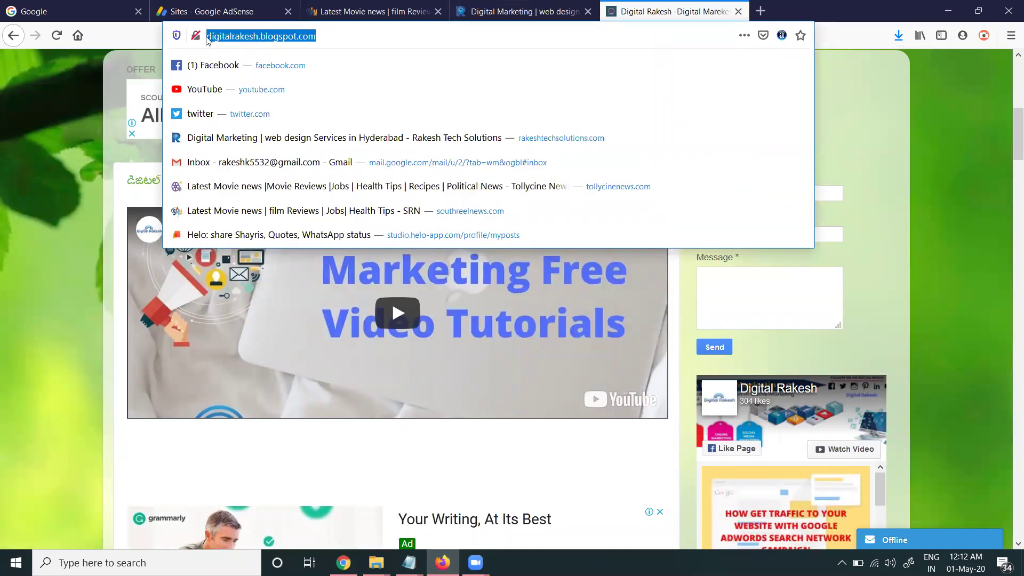
left_click(255, 10)
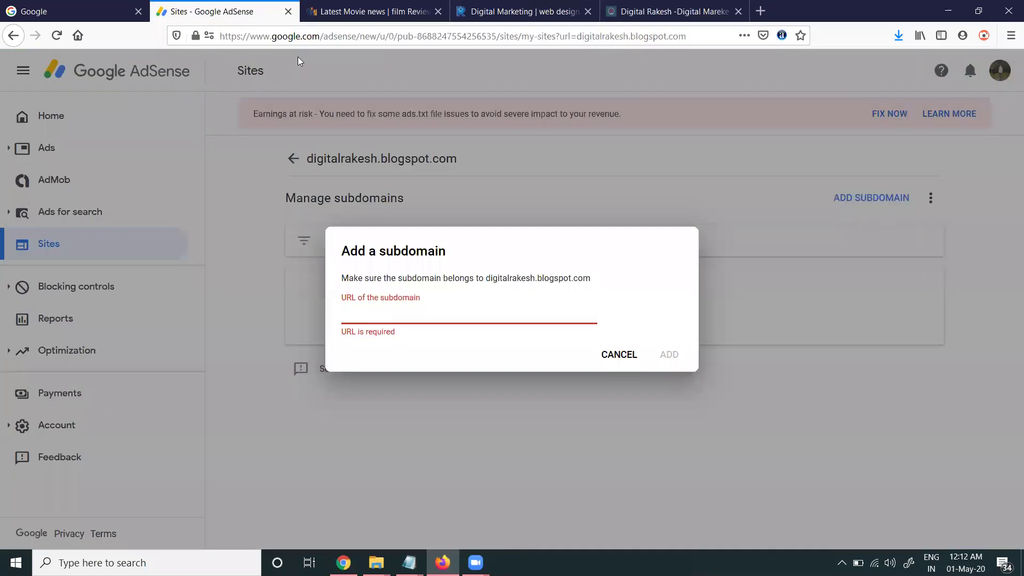
type("www")
type(".http://digitalrakesh.blogspot.com/")
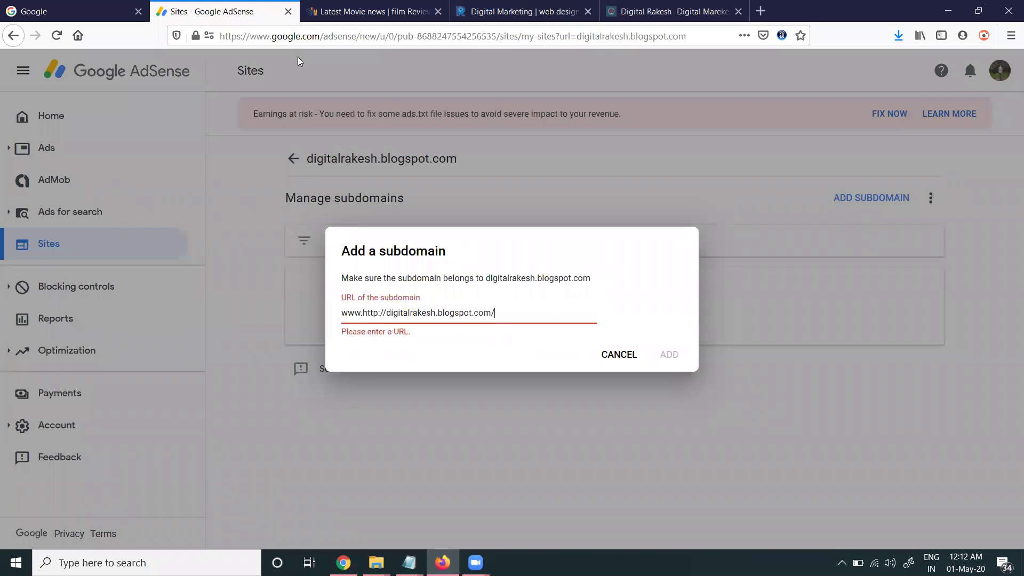
left_click(390, 312)
key("BackSpace")
key("BackSpace")
key("BackSpace")
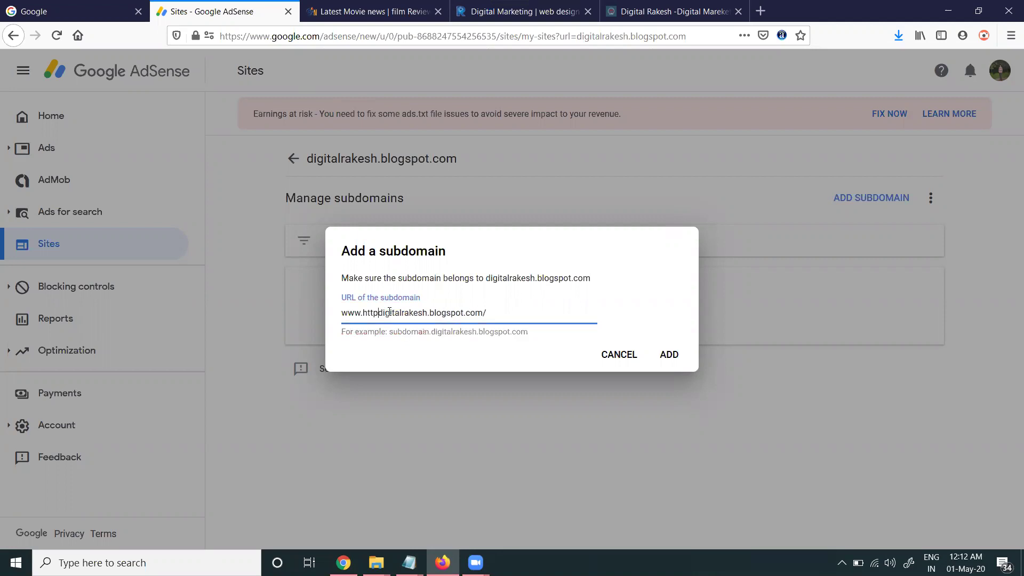
key("BackSpace")
key("BackSpace")
key("BackSpace")
key("BackSpace")
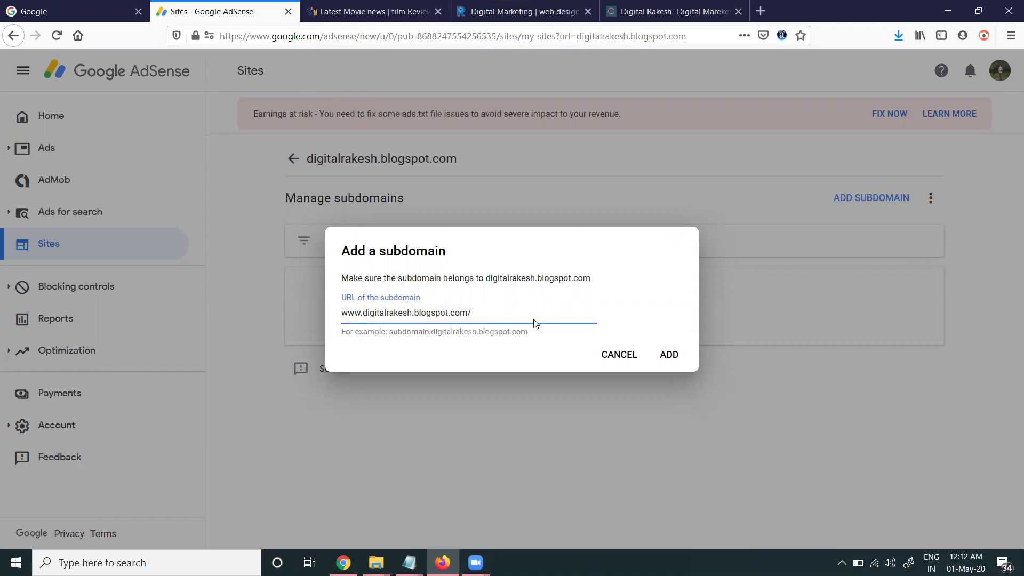
left_click(531, 315)
key("BackSpace")
left_click(673, 355)
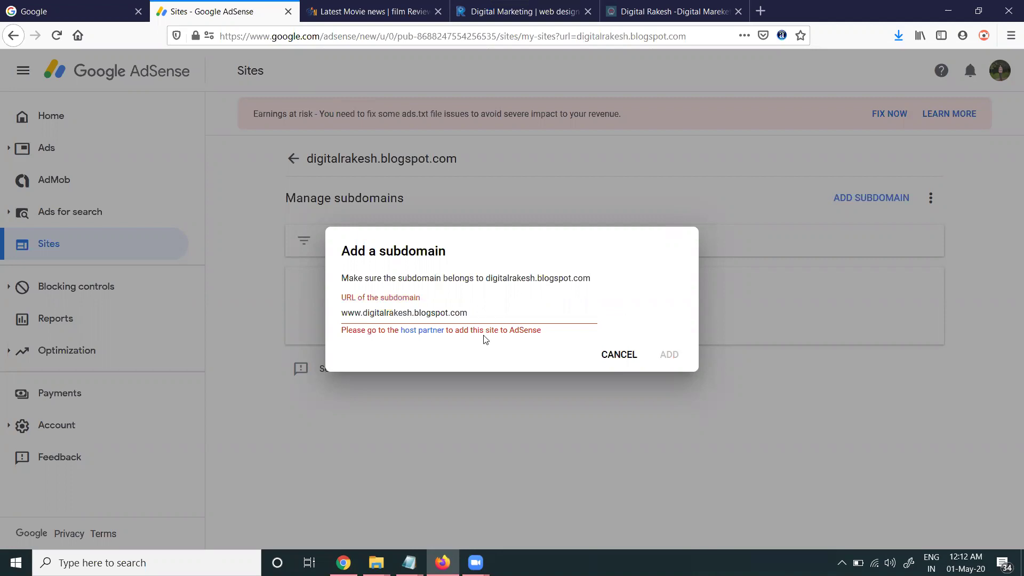
left_click(618, 361)
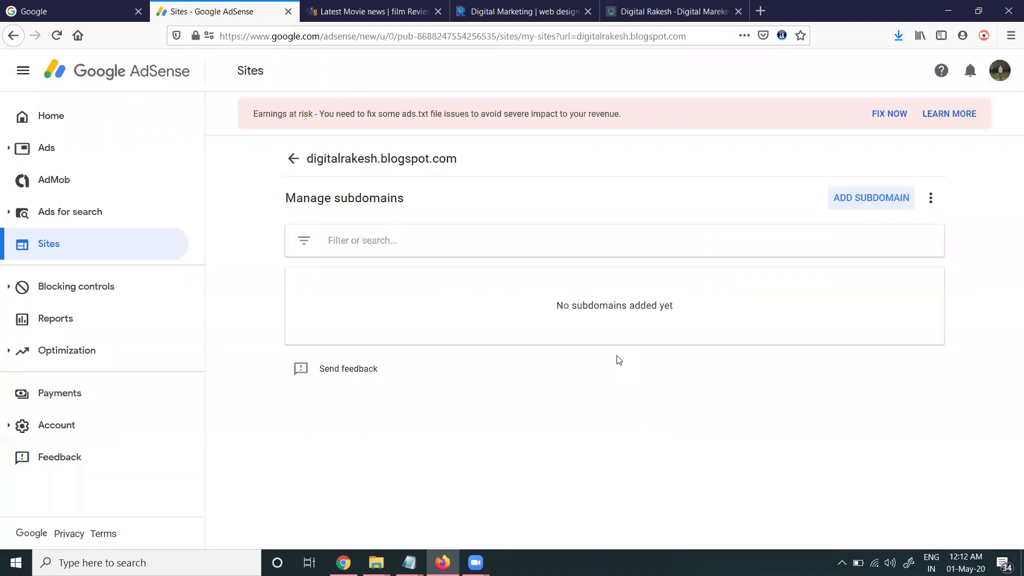
- Set the Sites list to 10 rows per page and expand rakeshseoservices.co.in
left_click(294, 158)
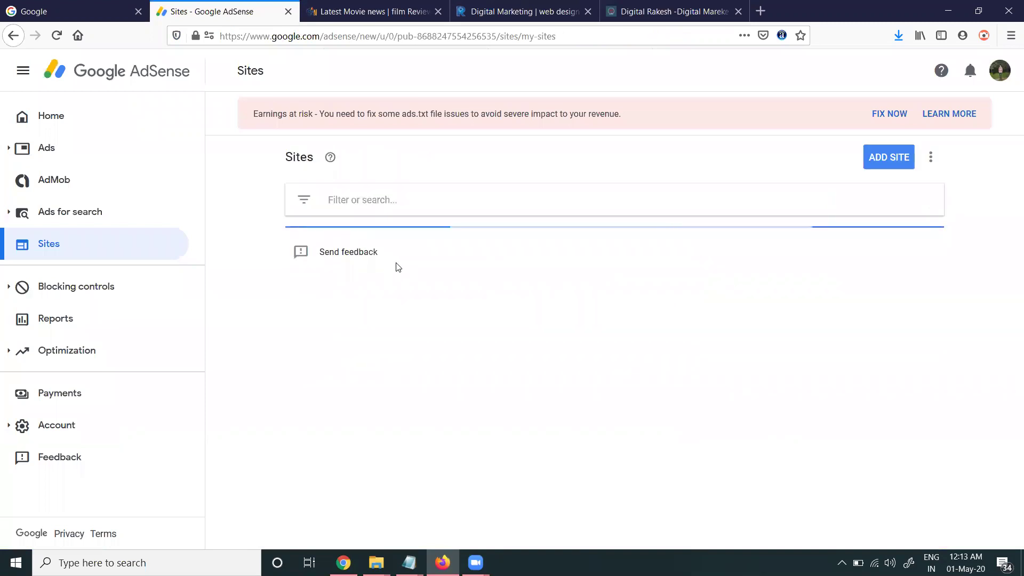
scroll(397, 262, "down", 3)
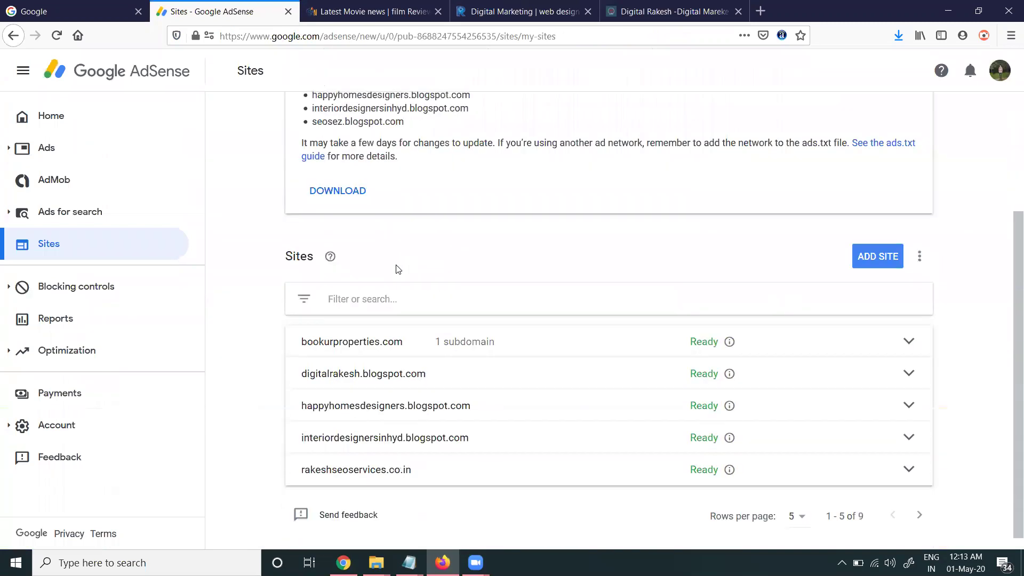
left_click(797, 516)
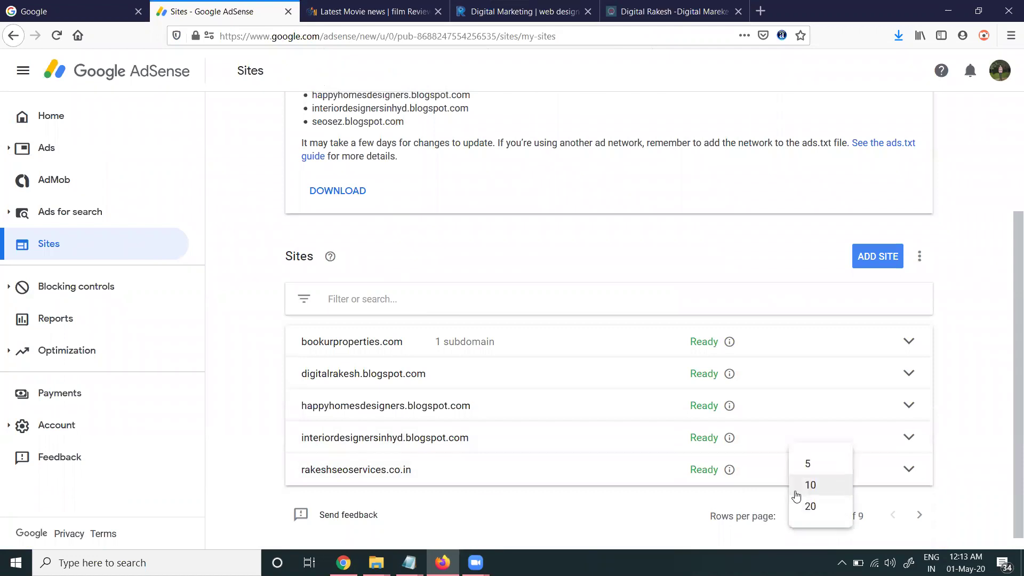
left_click(796, 494)
scroll(372, 349, "down", 2)
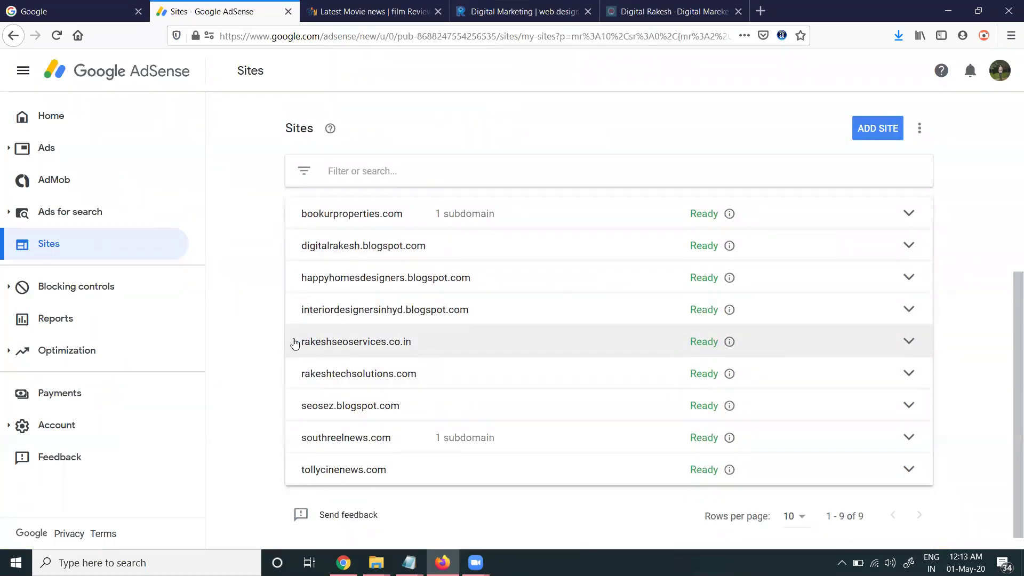
left_click_drag(294, 343, 414, 344)
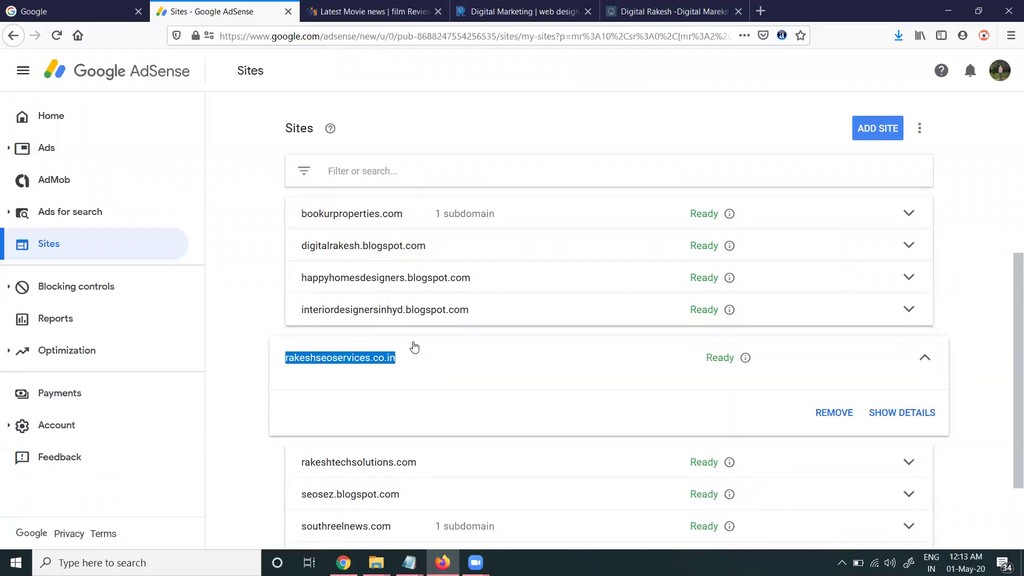
left_click(921, 413)
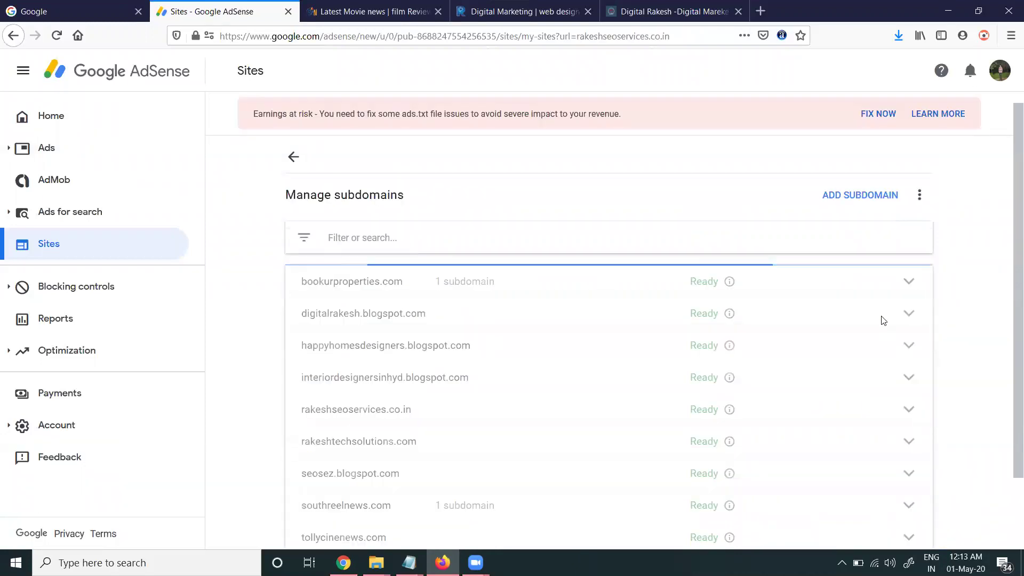
left_click(861, 202)
type("w")
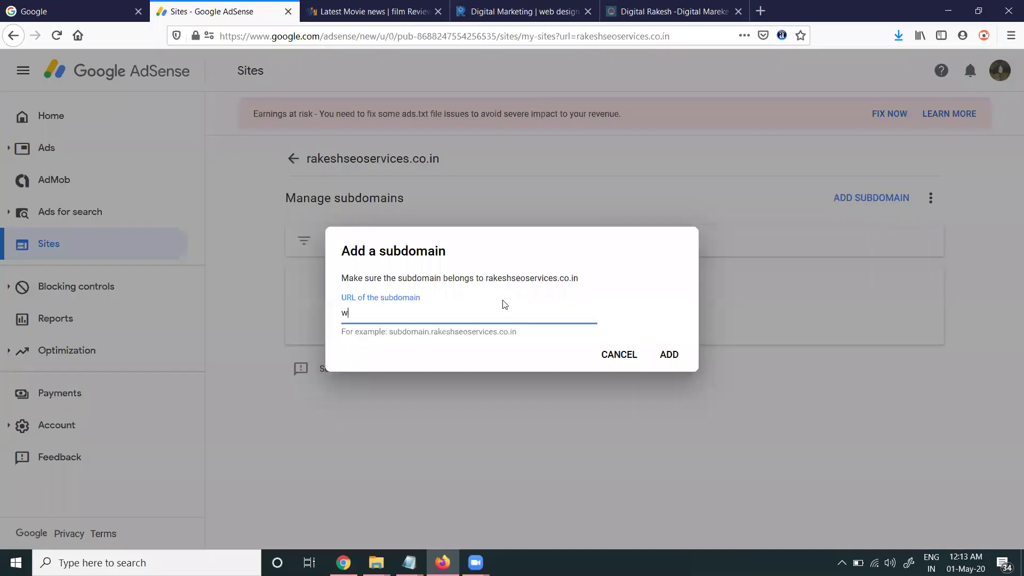
type("ww.rakeshseoservices.co.in")
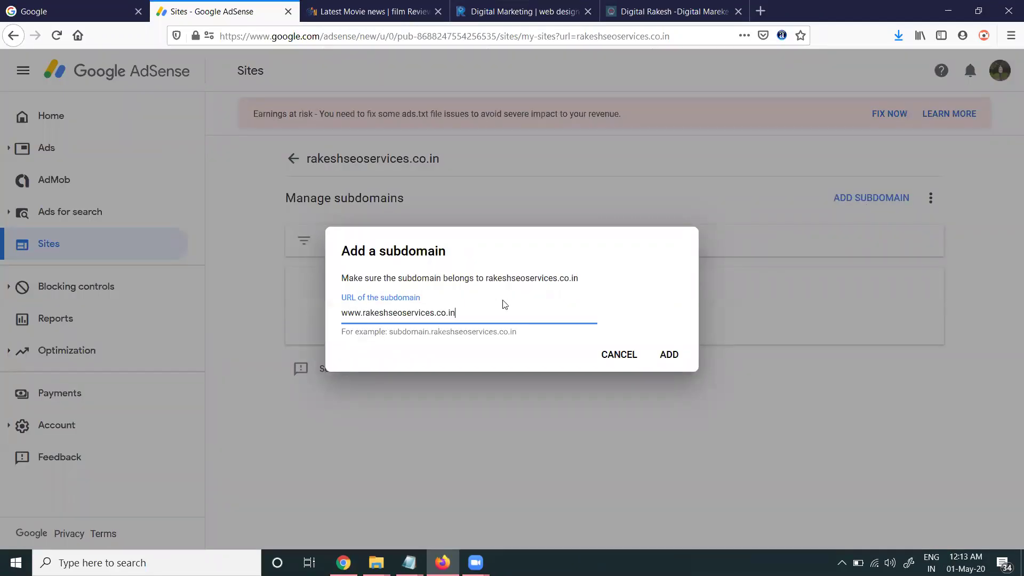
left_click(666, 353)
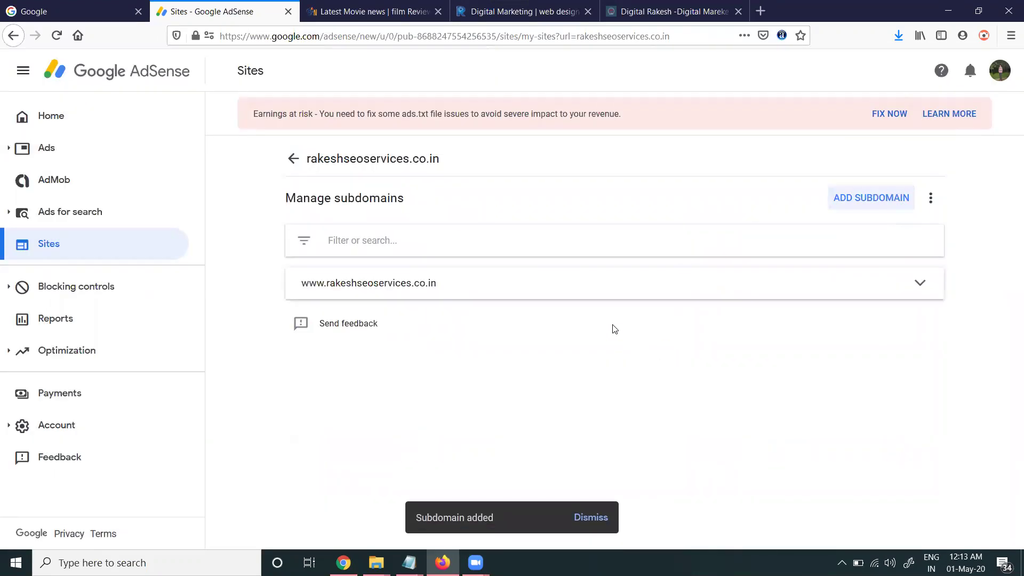
left_click(912, 285)
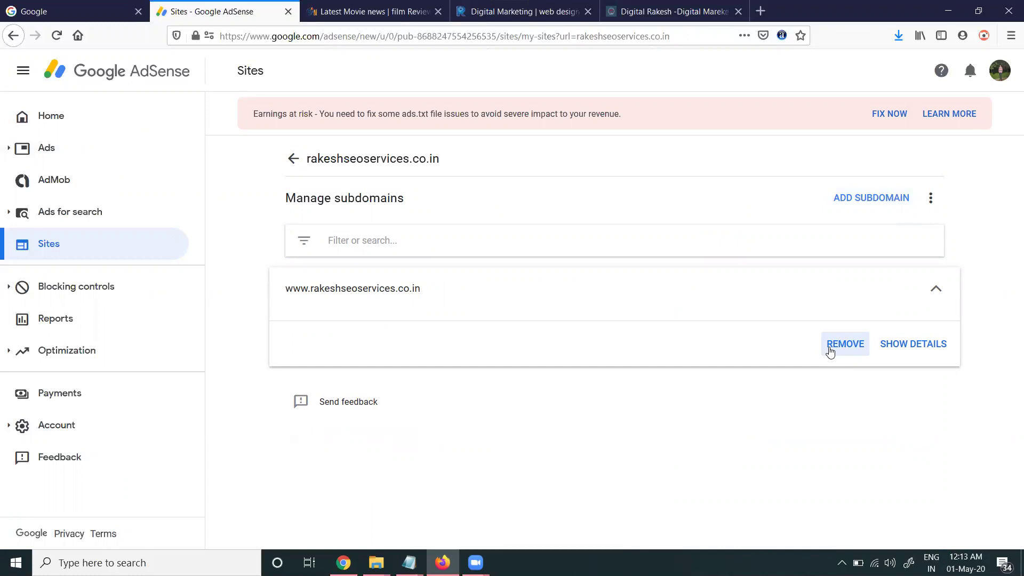
left_click(288, 159)
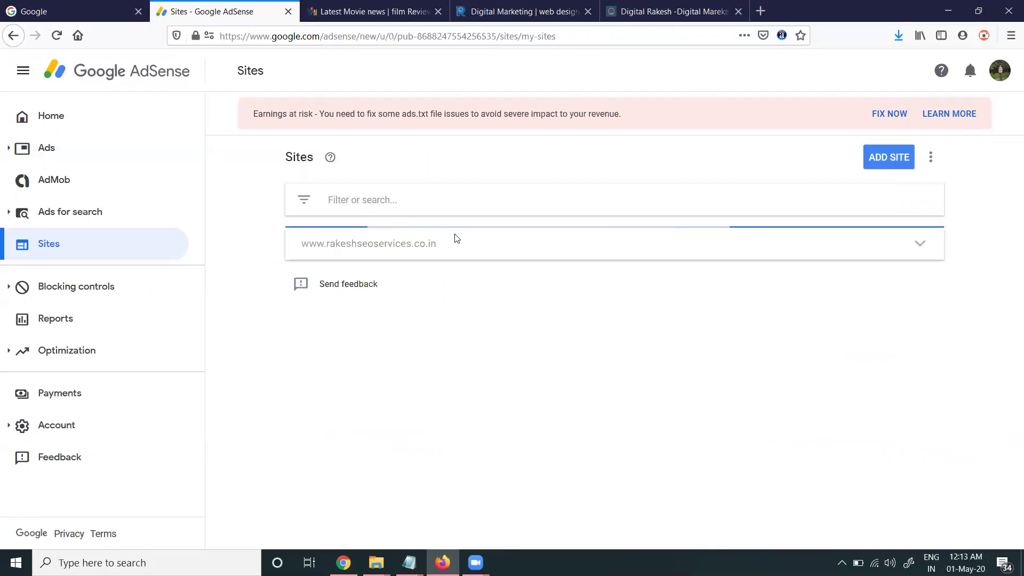
scroll(730, 347, "down", 5)
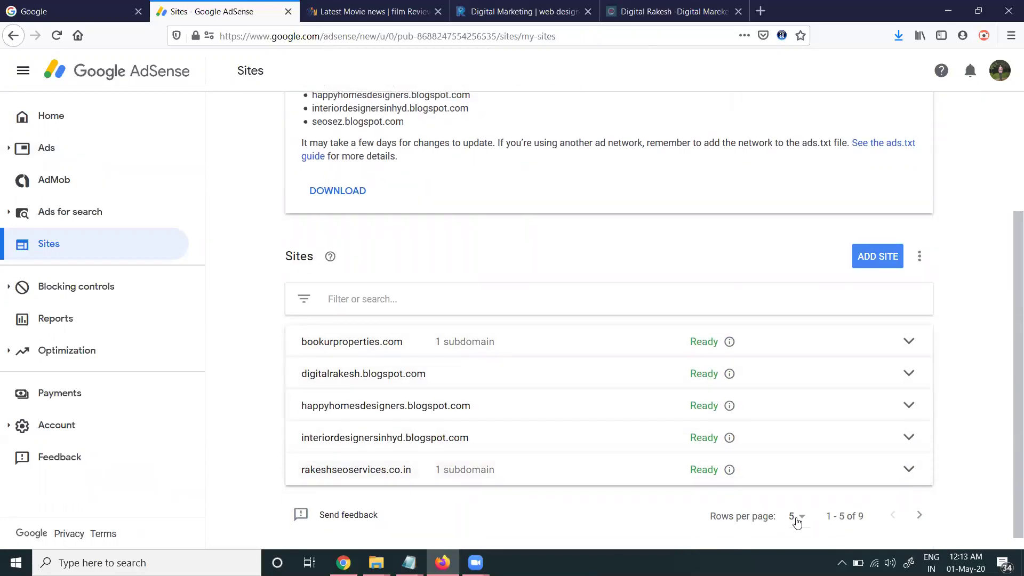
left_click(794, 517)
left_click(800, 485)
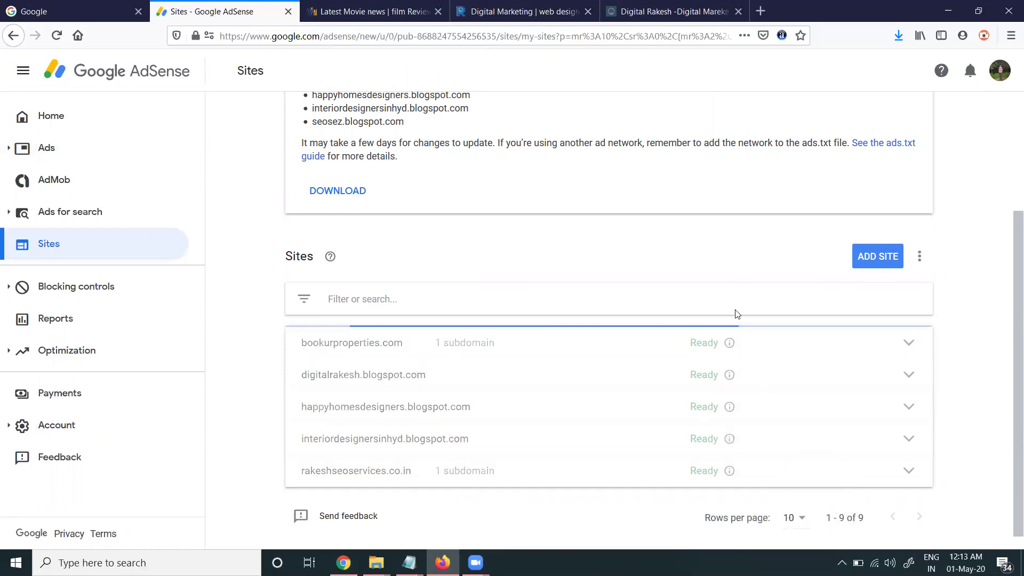
scroll(737, 314, "down", 3)
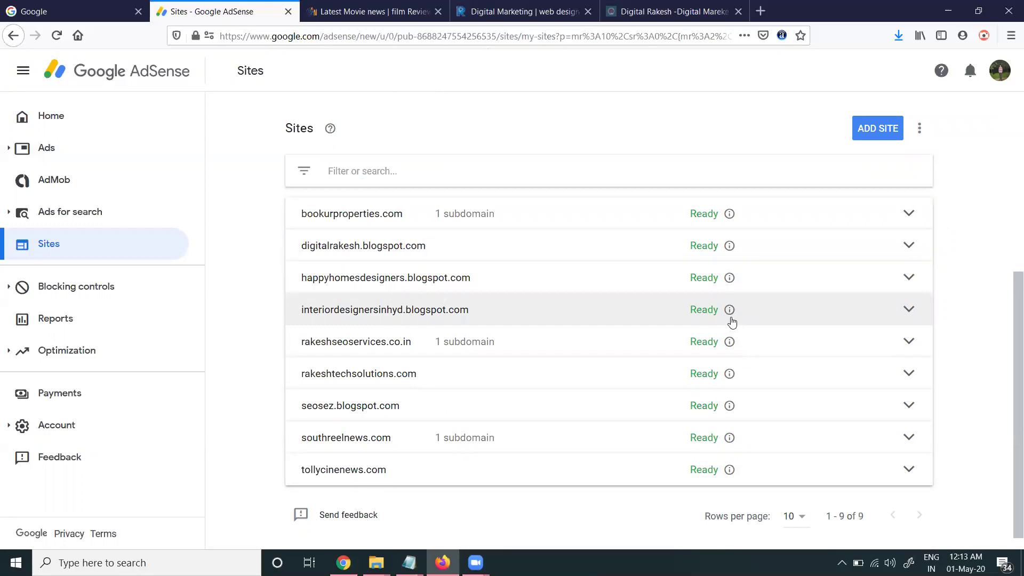
left_click(452, 347)
left_click(899, 451)
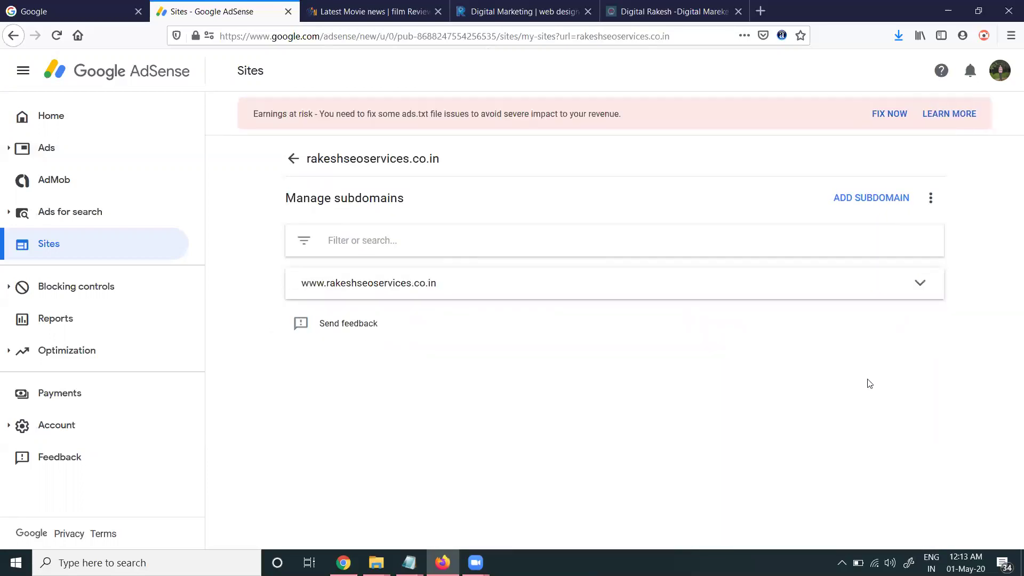
left_click(918, 285)
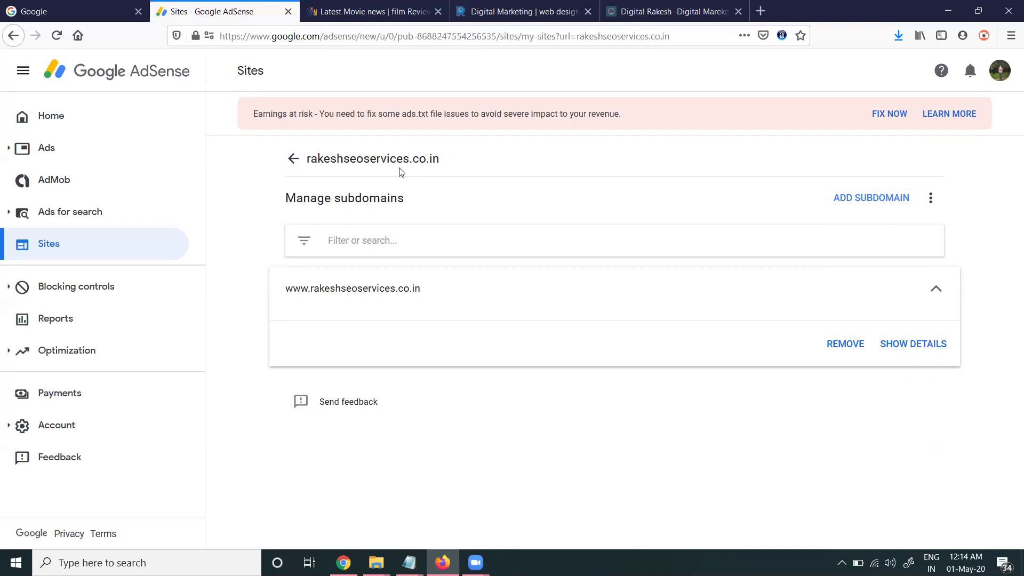
- Go back to Sites and set Rows per page from 5 to 10 to list all nine sites
left_click(288, 158)
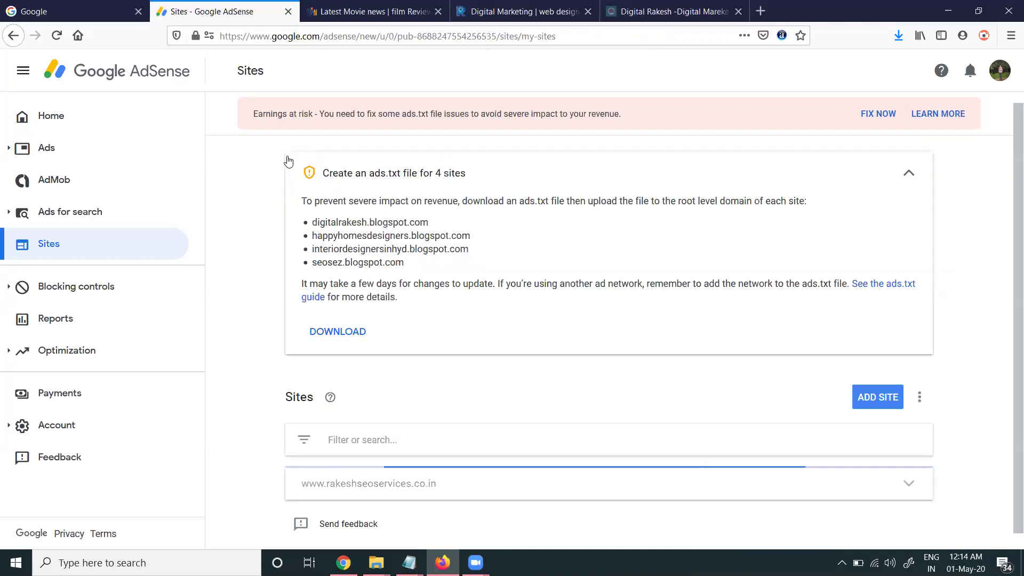
scroll(262, 252, "down", 2)
scroll(262, 253, "down", 1)
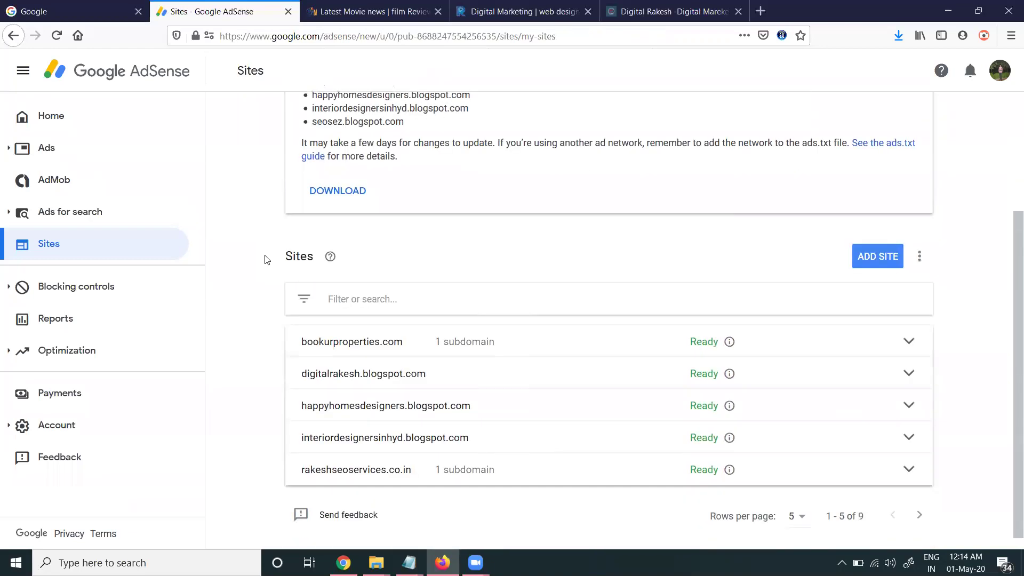
left_click(794, 516)
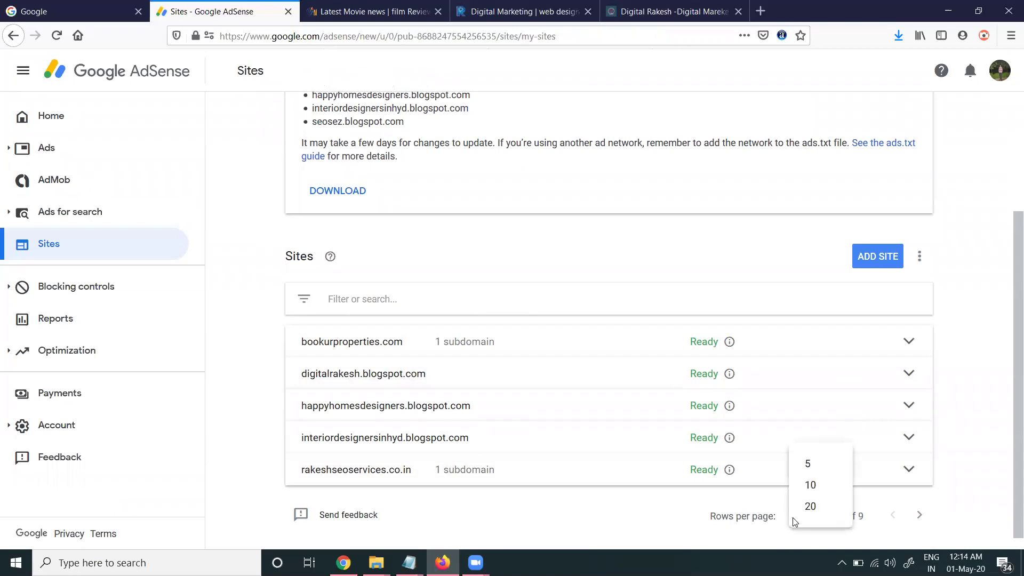
left_click(807, 485)
scroll(733, 374, "down", 1)
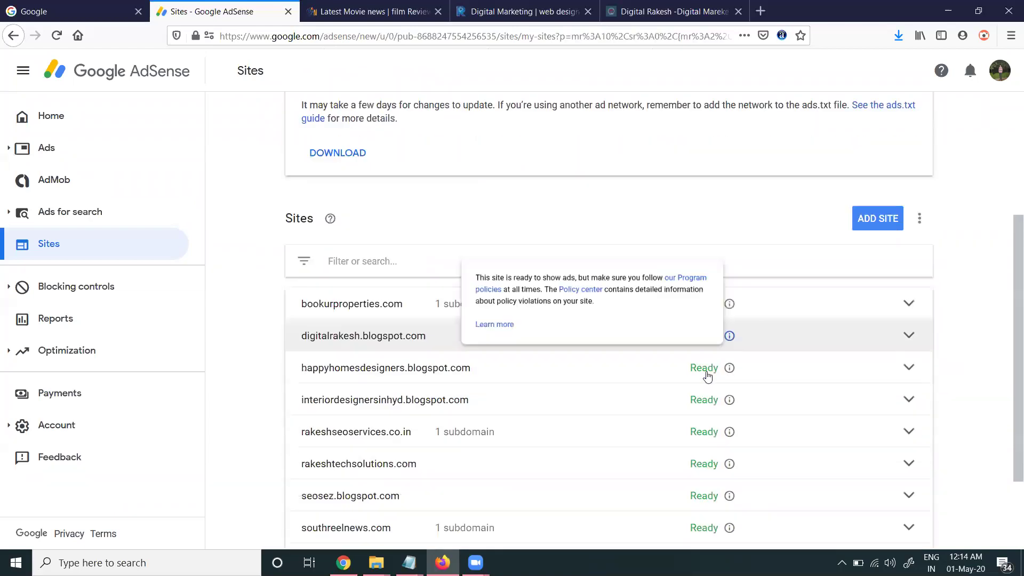
scroll(706, 311, "down", 2)
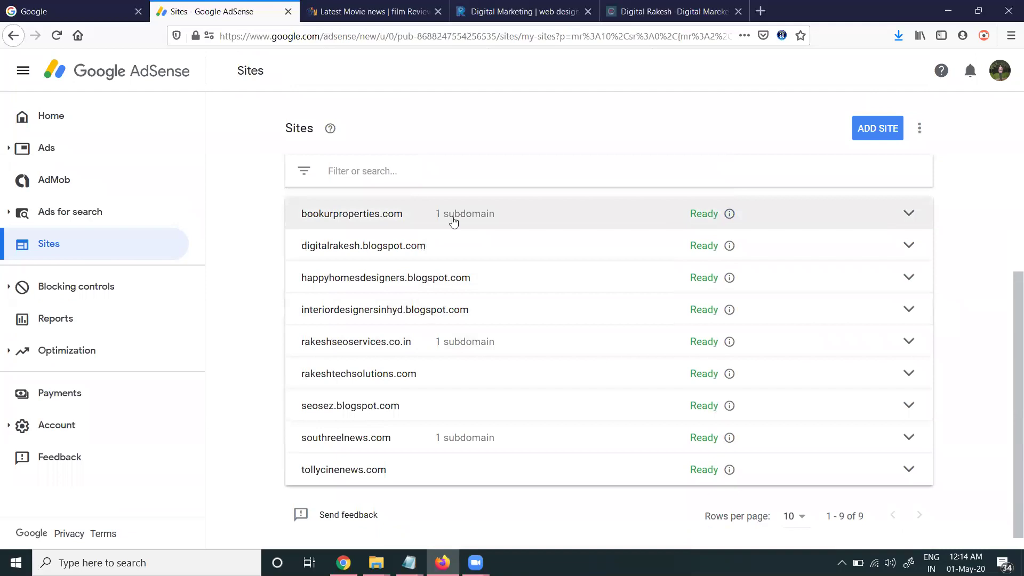